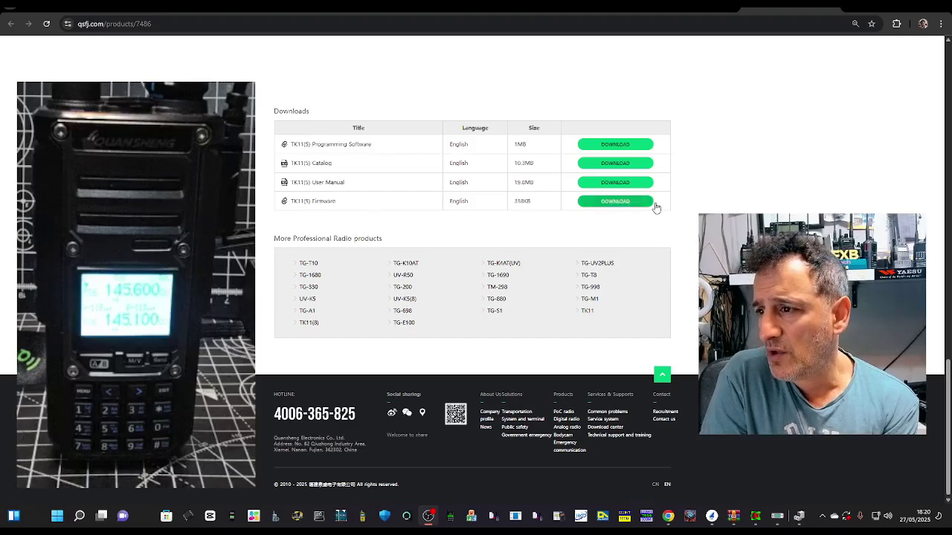
- Download the TK11(5) firmware file TK11_v5.00.09_ENG.bin from the qsfj.com product page
click(615, 202)
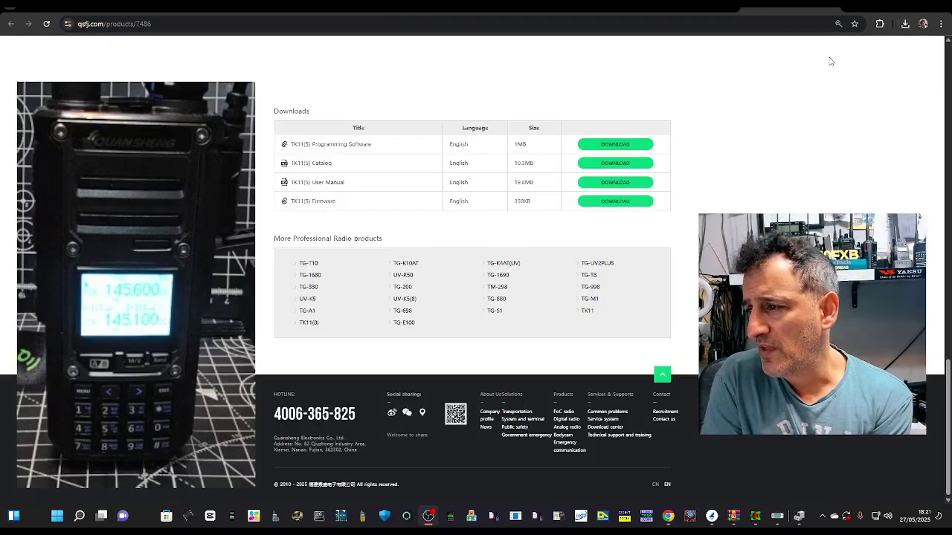
click(738, 182)
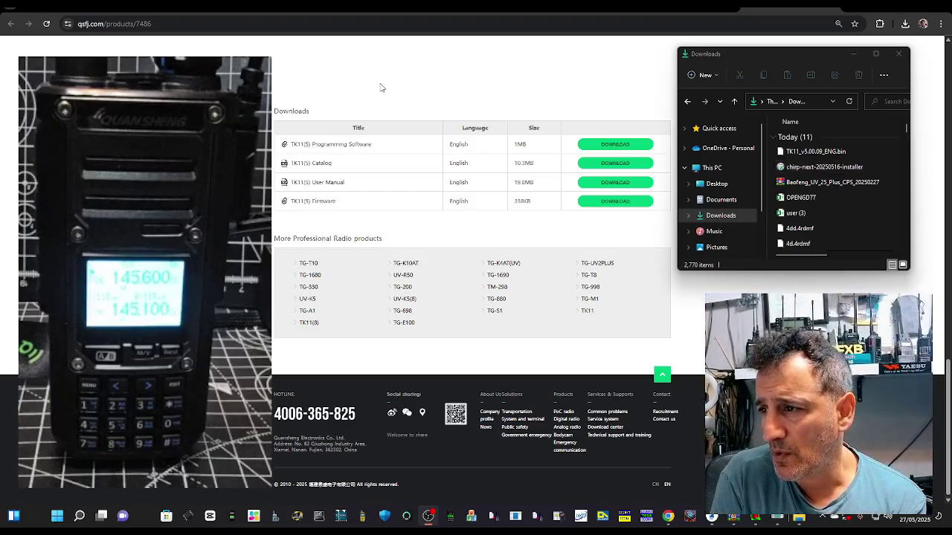
- Download the TK11_EN(2.6).exe installer, keep the unverified file, and open the recent downloads list
click(606, 144)
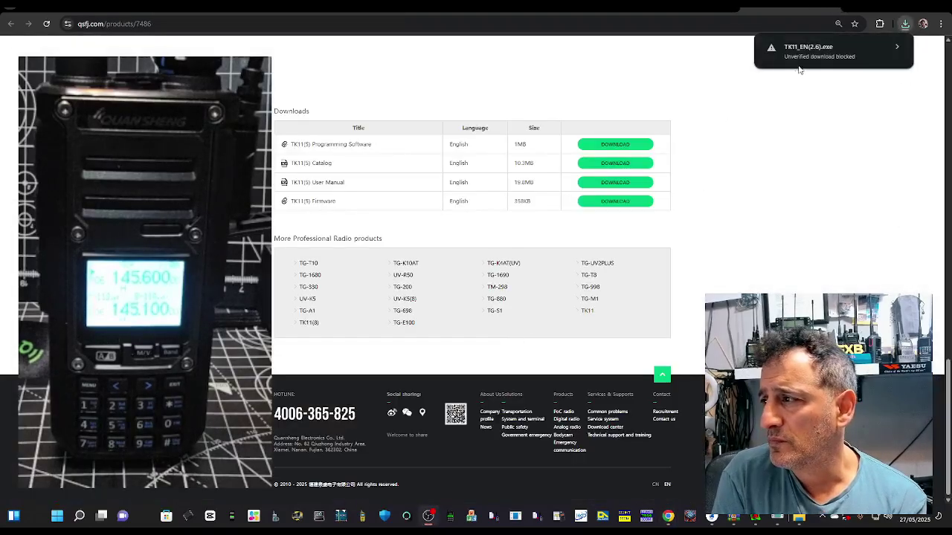
click(802, 51)
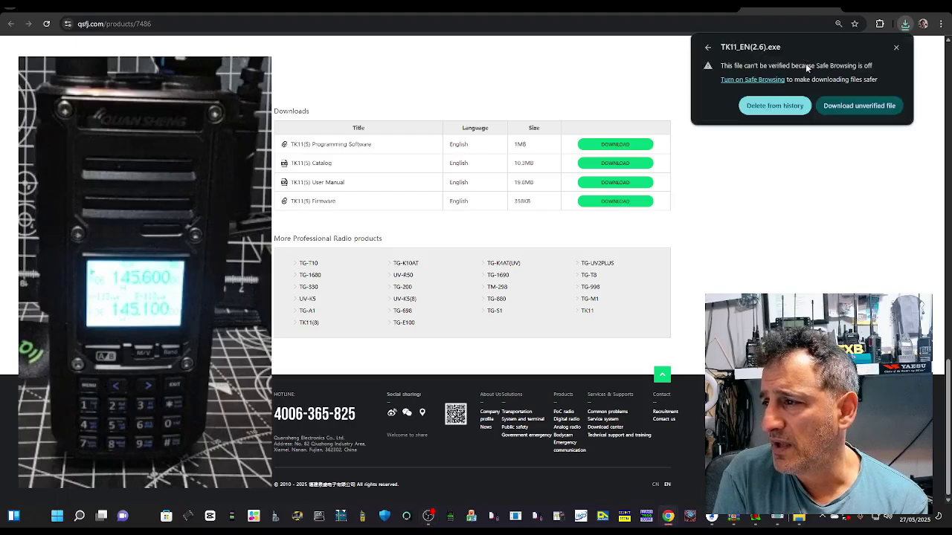
click(858, 105)
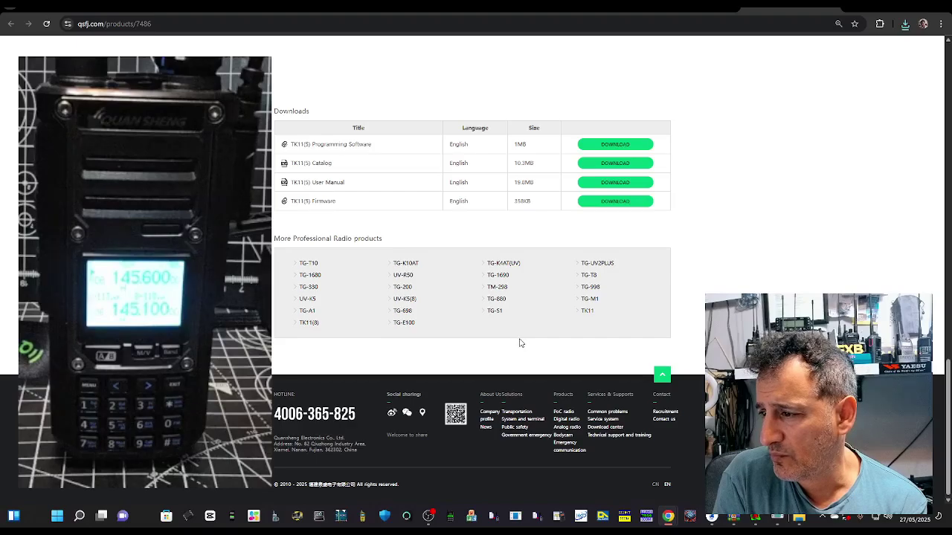
click(904, 26)
- Launch the downloaded installer and let it run past the SmartScreen warning with Run anyway
click(811, 77)
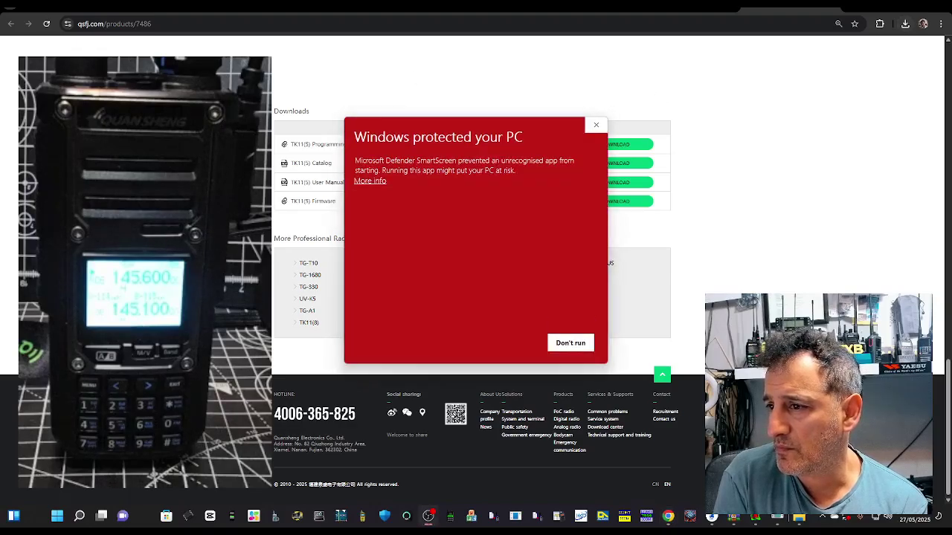
click(377, 183)
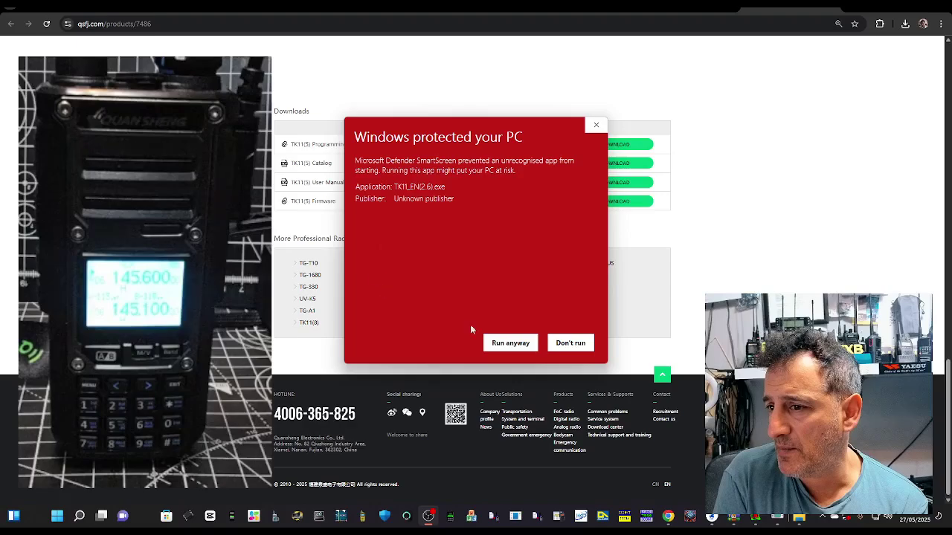
click(519, 343)
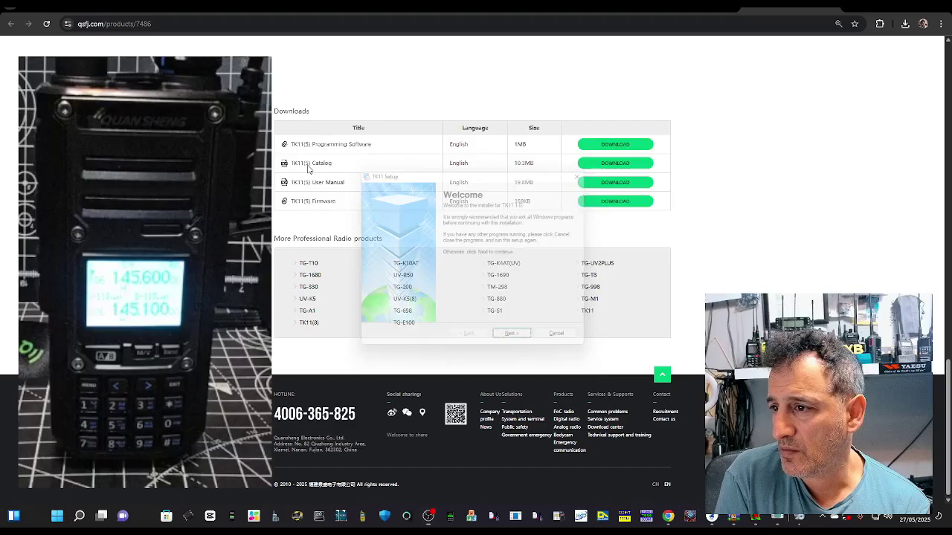
drag(468, 164, 541, 115)
click(315, 89)
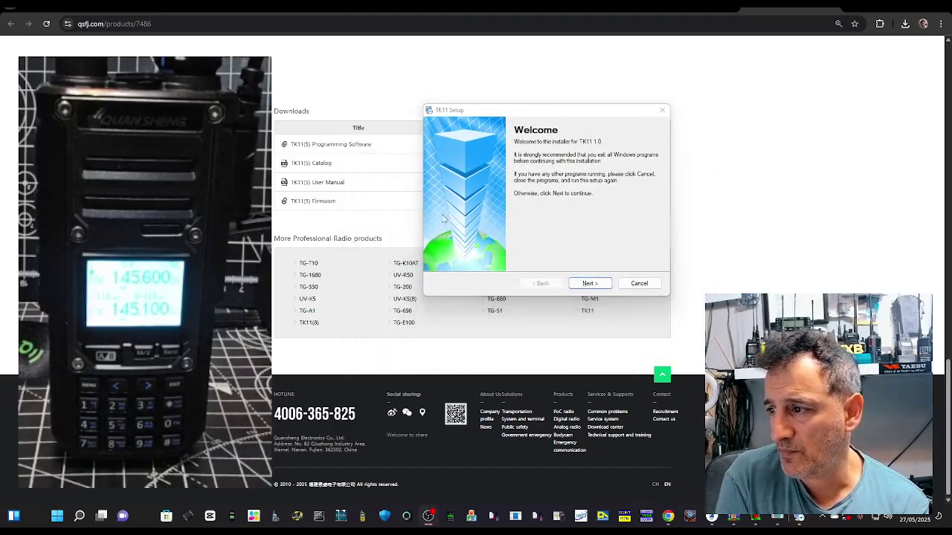
- Accept the licence agreement and enter the user's name in the TK11 Setup wizard
click(589, 283)
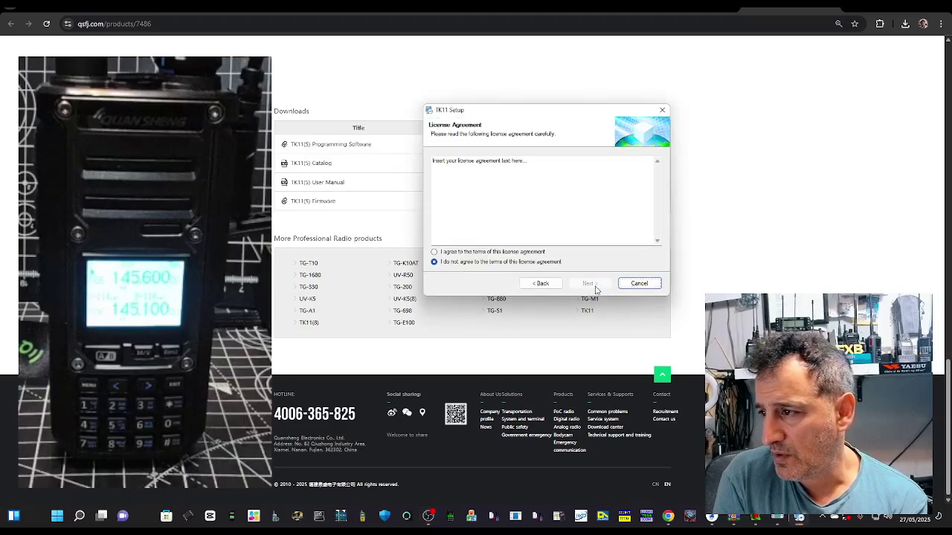
click(446, 252)
click(599, 285)
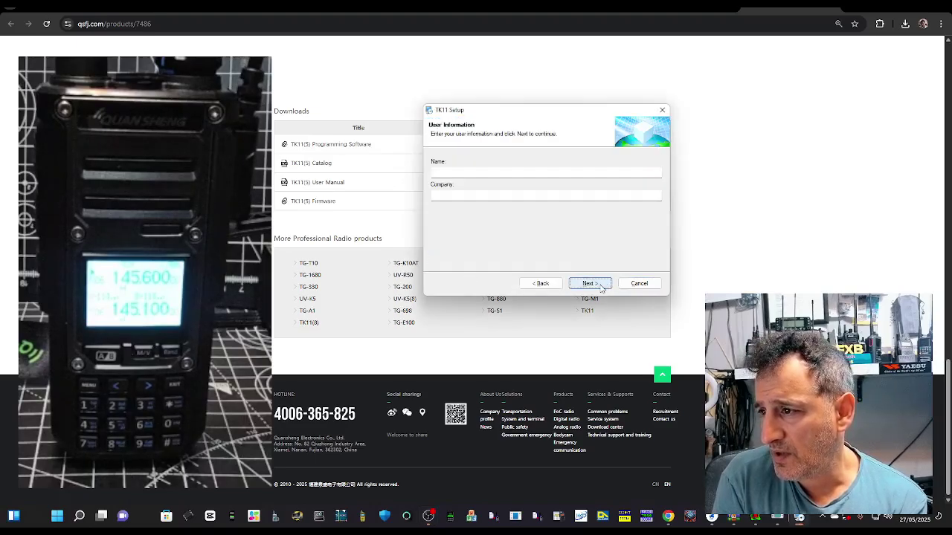
click(475, 171)
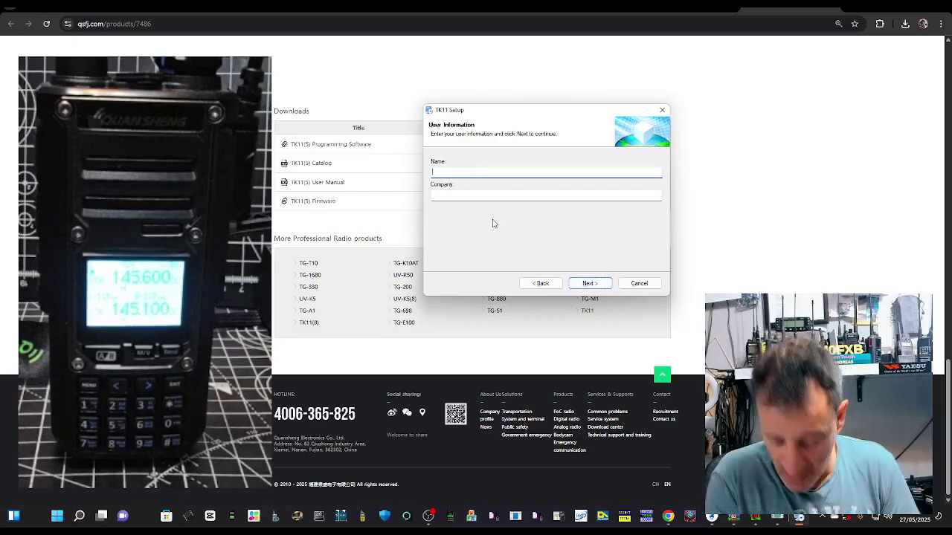
text(M0FXB)
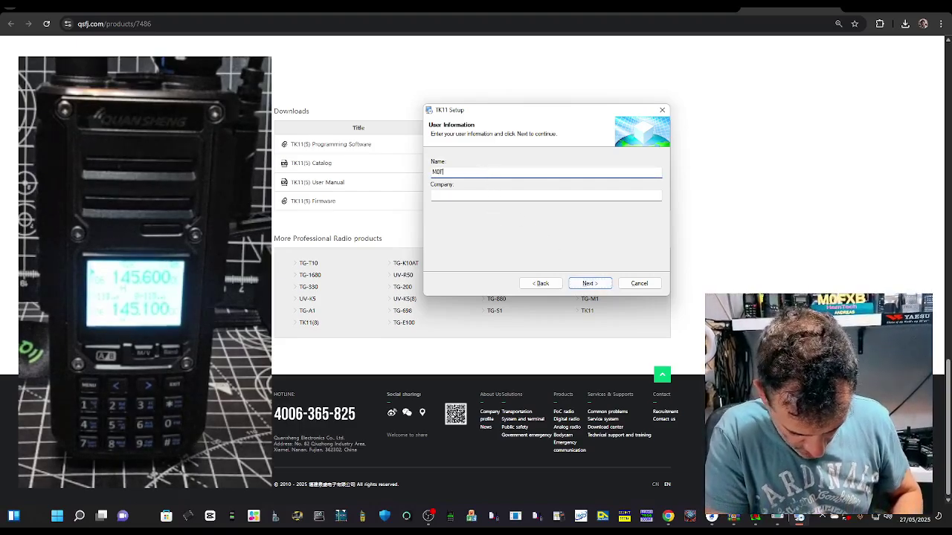
click(599, 286)
- Keep the default installation and shortcut folders, install, and close the finished installer
click(599, 287)
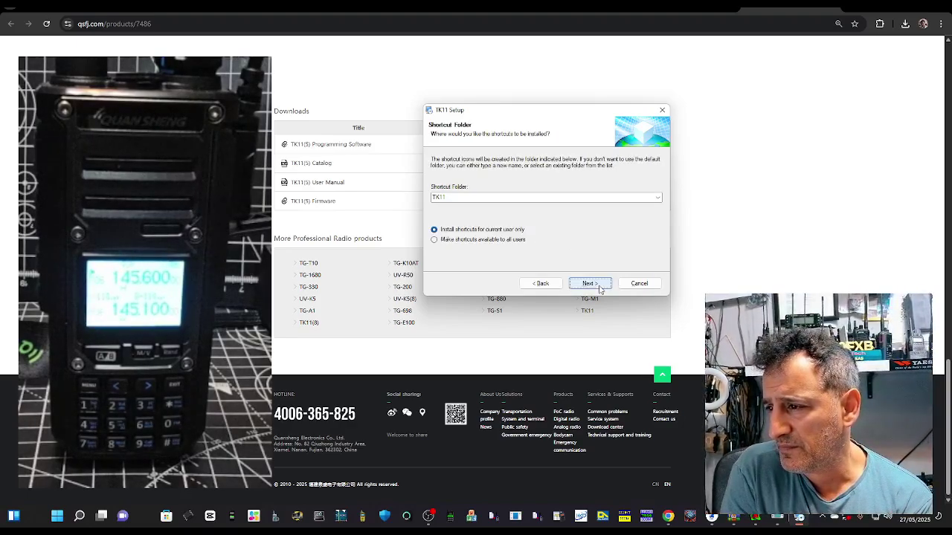
click(600, 287)
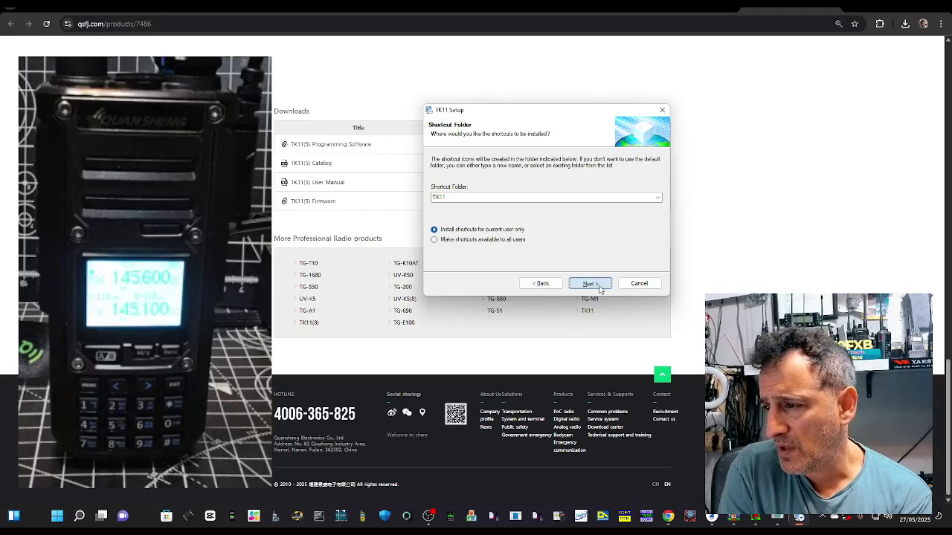
click(600, 287)
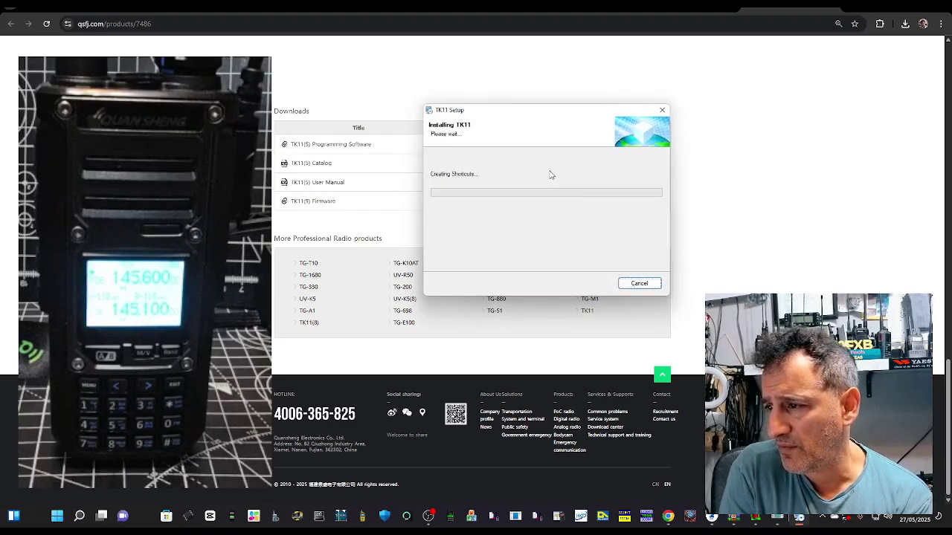
click(591, 283)
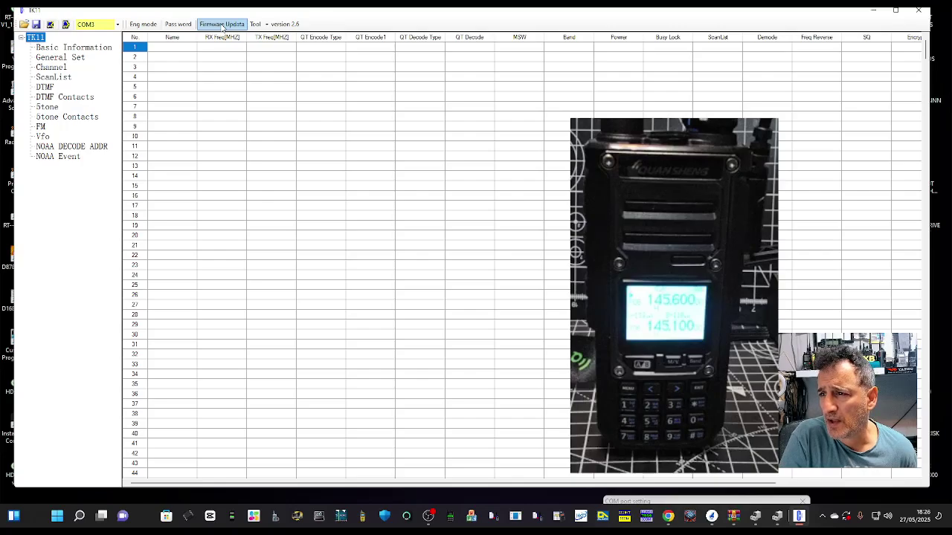
- Load TK11_v5.00.09_ENG (1).bin from Downloads as the program file in the Firmware Updata window
click(223, 27)
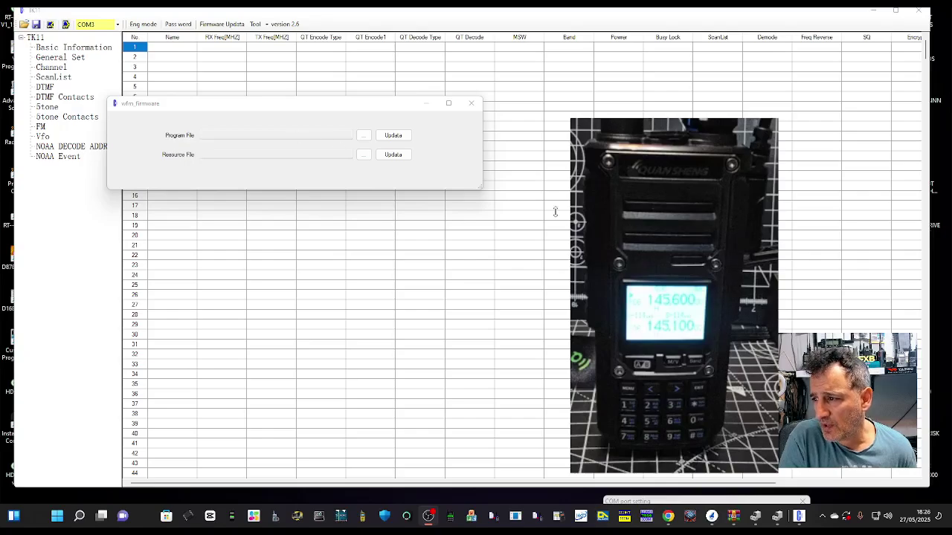
click(394, 136)
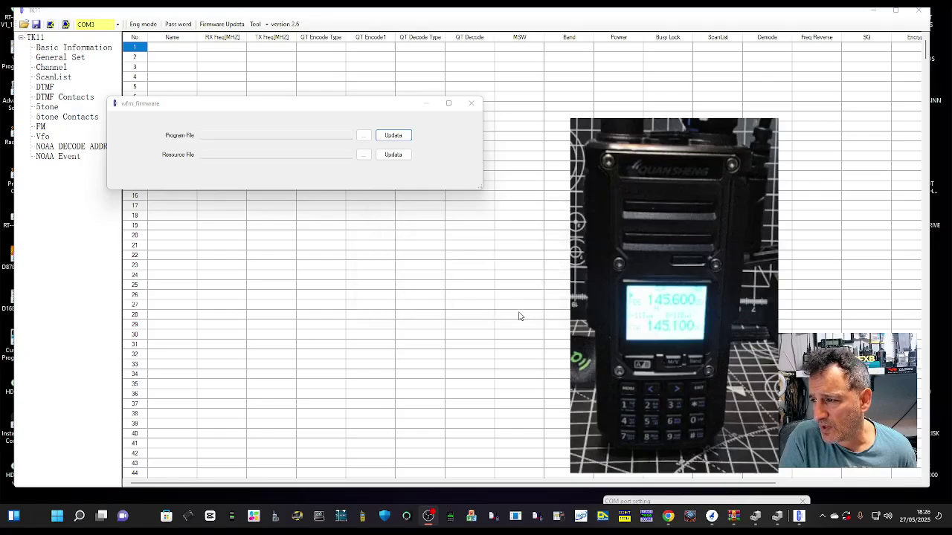
click(363, 135)
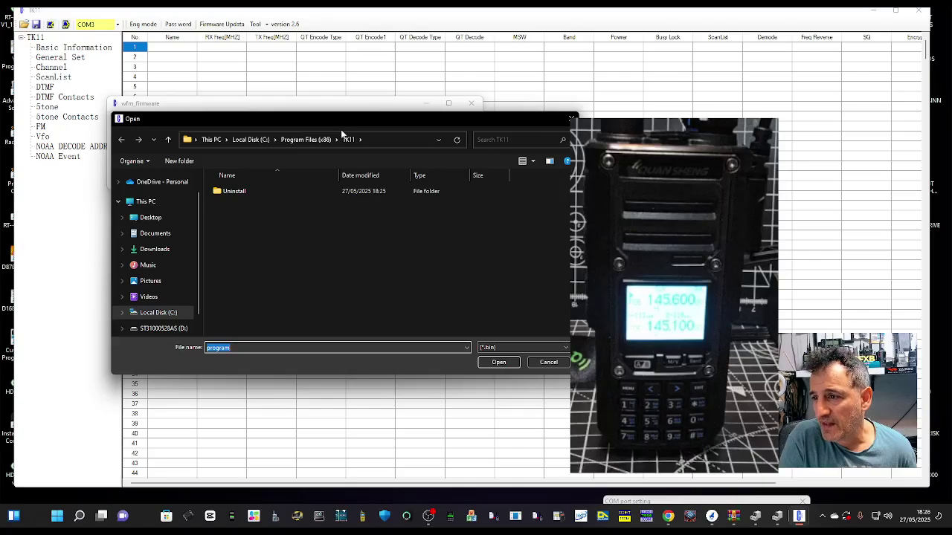
click(155, 250)
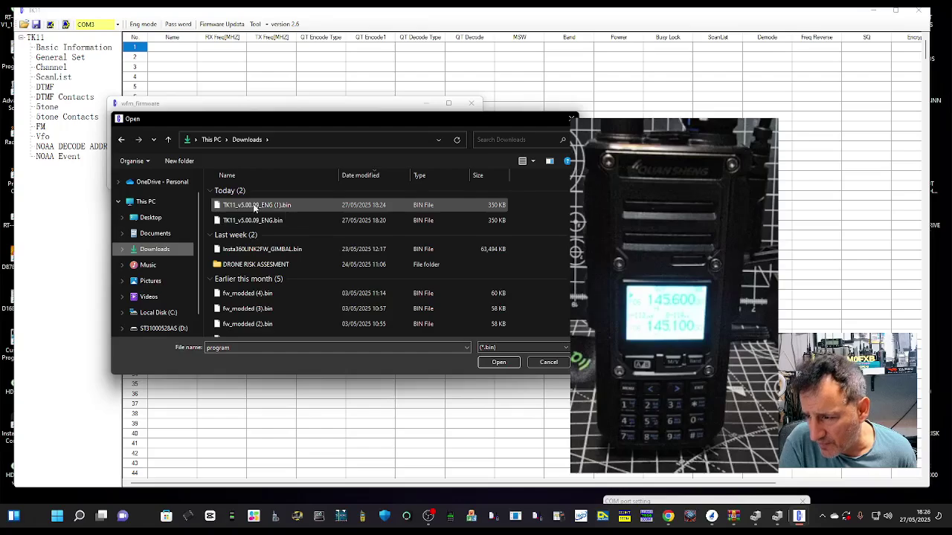
double_click(261, 211)
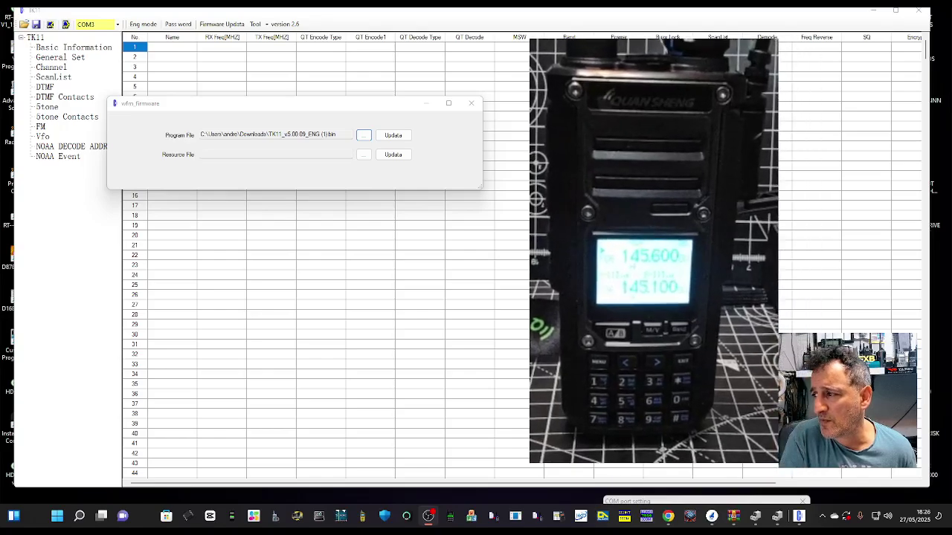
- Start writing the loaded firmware to the radio and move the progress window aside
click(392, 134)
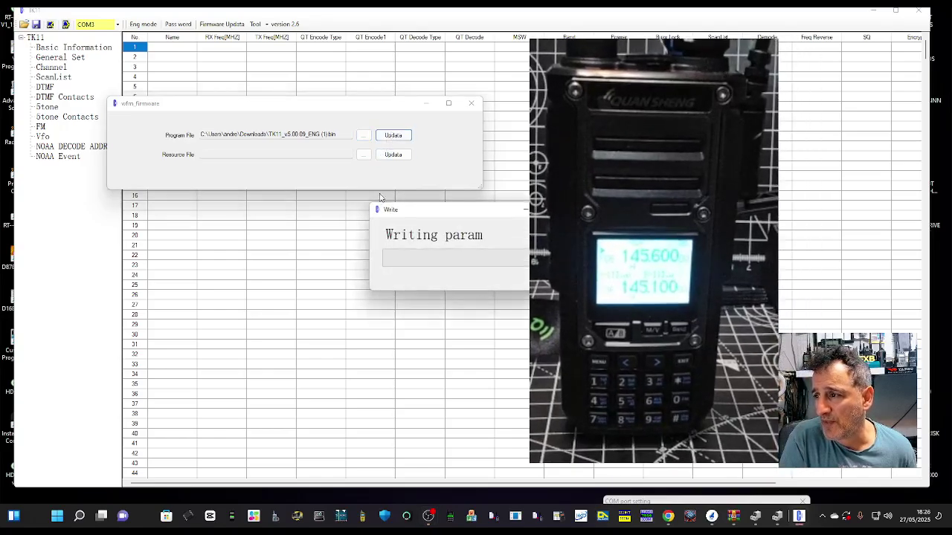
drag(446, 213, 260, 220)
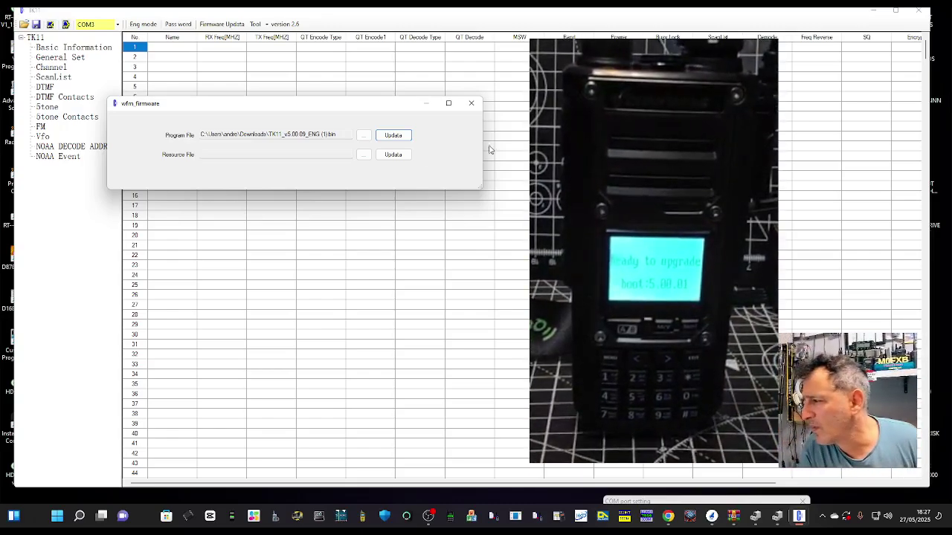
- Restart the firmware write now that the radio is ready to upgrade, shifting the progress window left
click(402, 136)
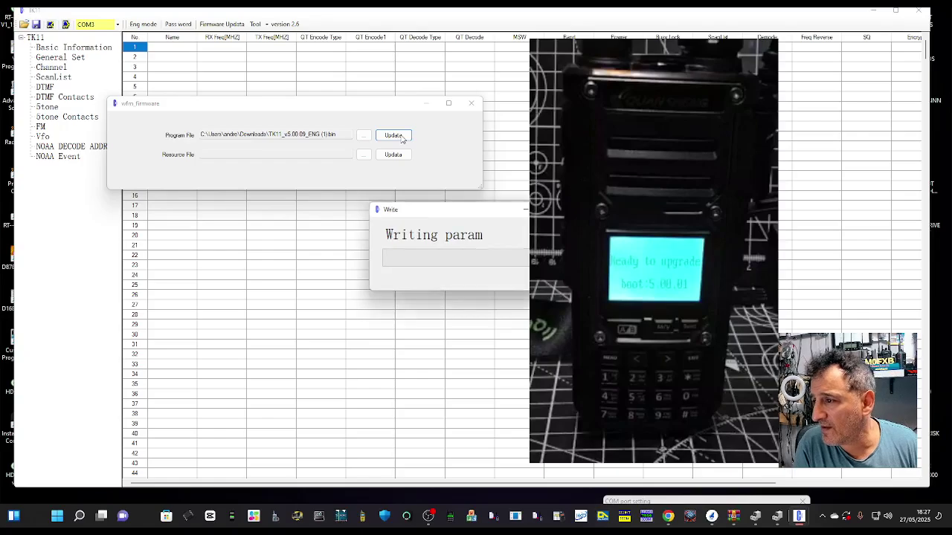
drag(432, 217, 283, 235)
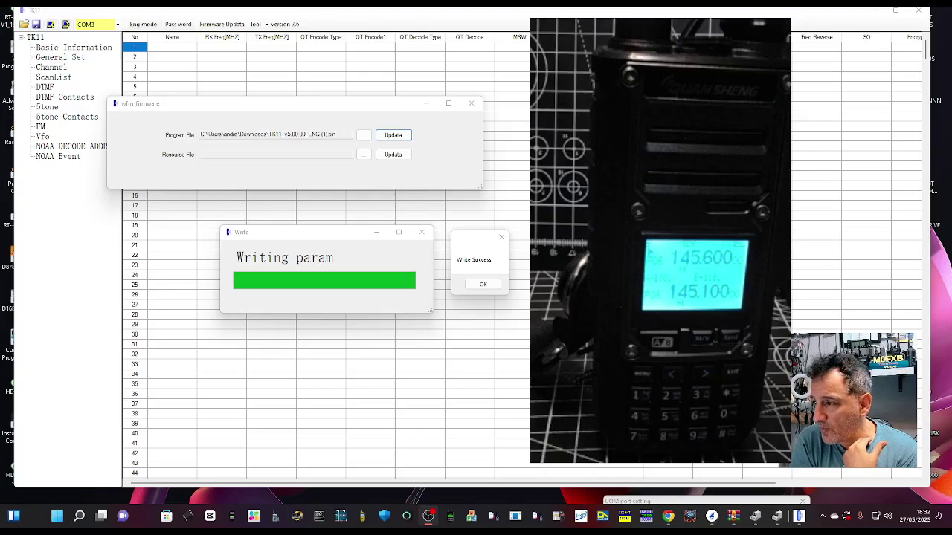
- Acknowledge the Write Success message, hide the firmware window, and attempt reading from the radio
click(485, 284)
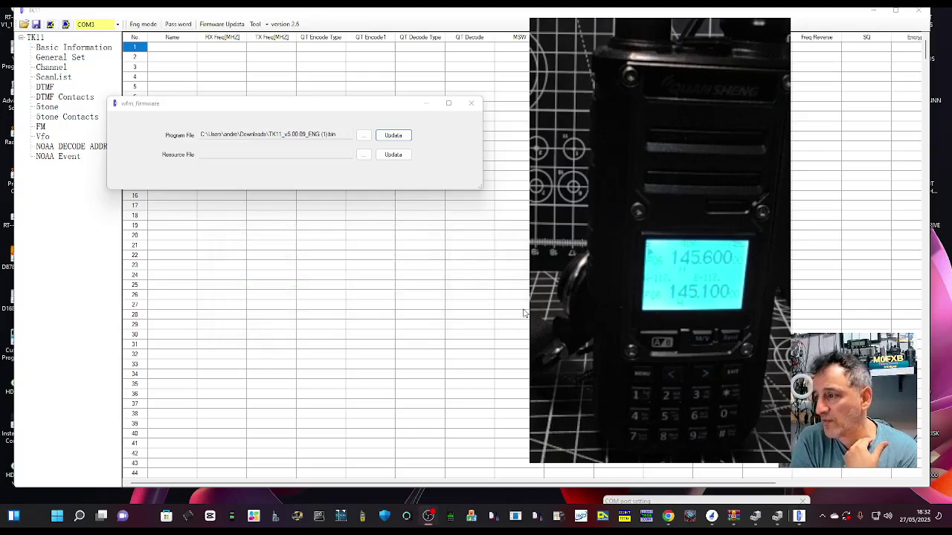
click(426, 103)
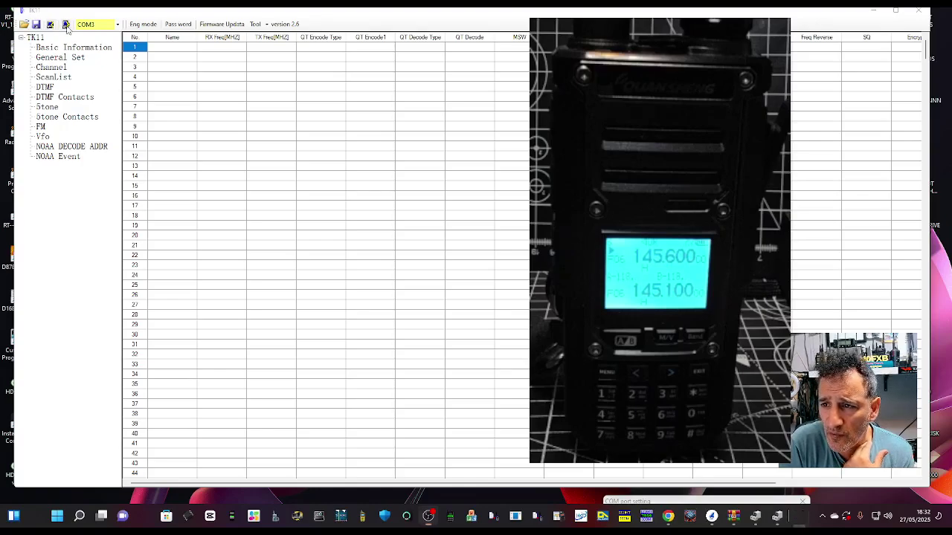
click(66, 26)
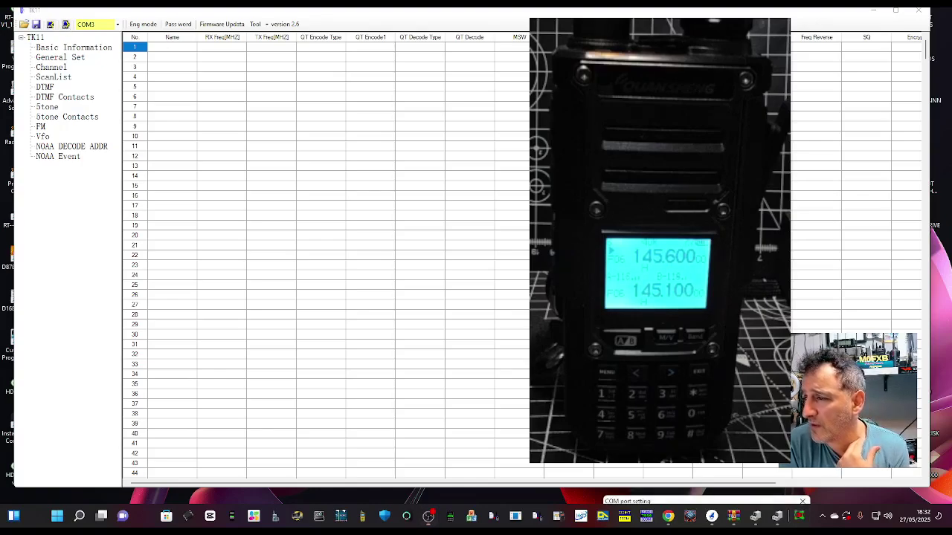
click(66, 26)
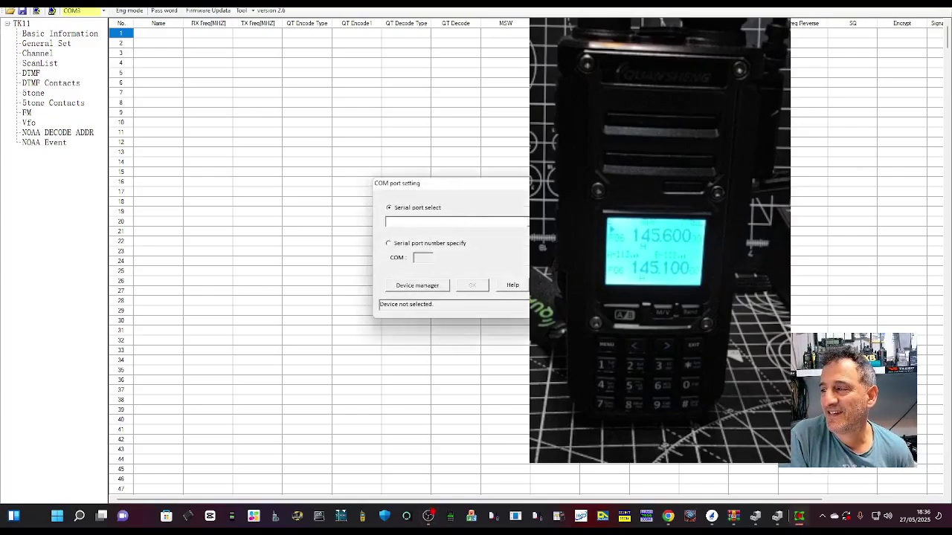
- Dismiss the port settings window and read the radio's channels CH-001 to CH-005 successfully
drag(397, 183, 600, 460)
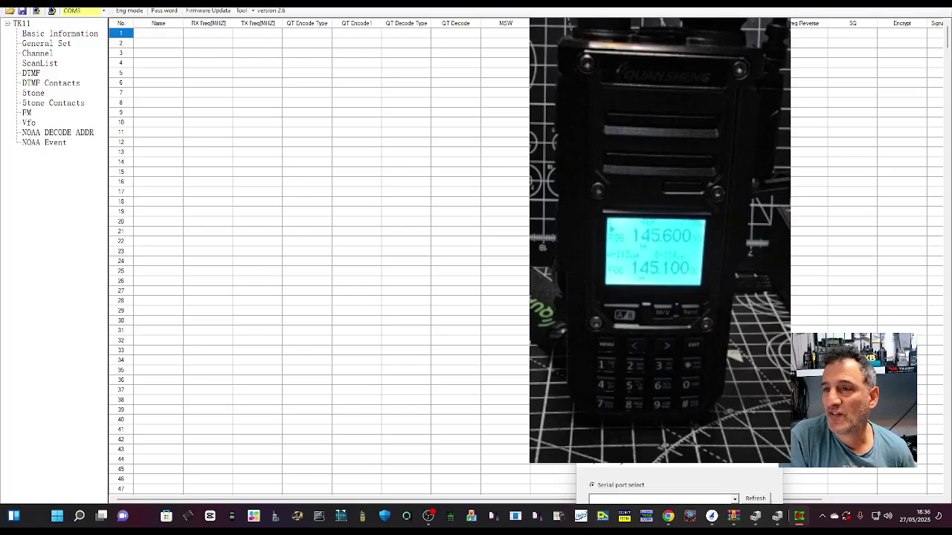
click(46, 12)
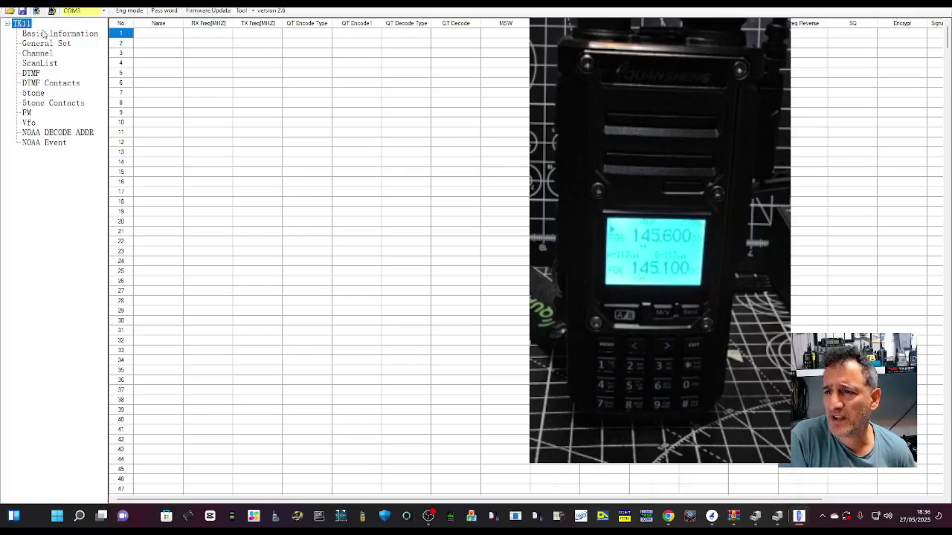
click(36, 11)
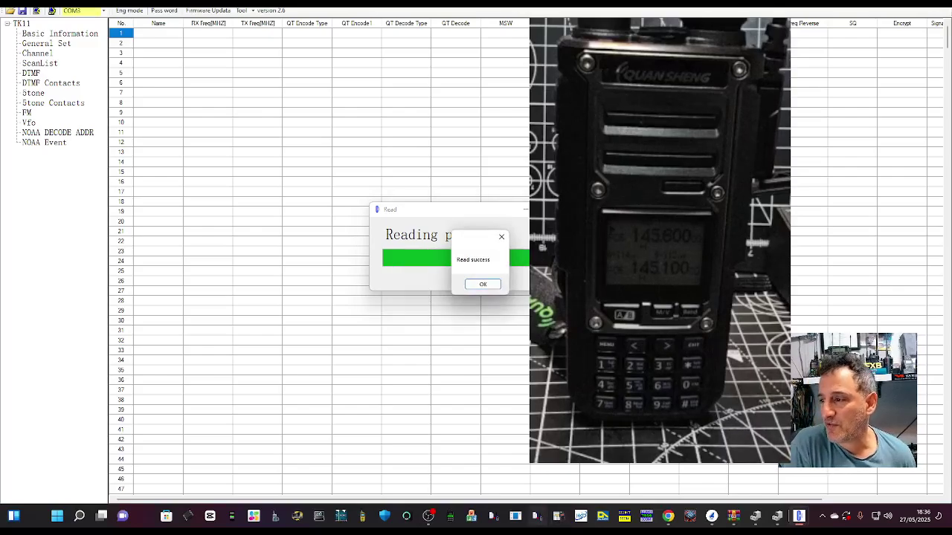
click(485, 285)
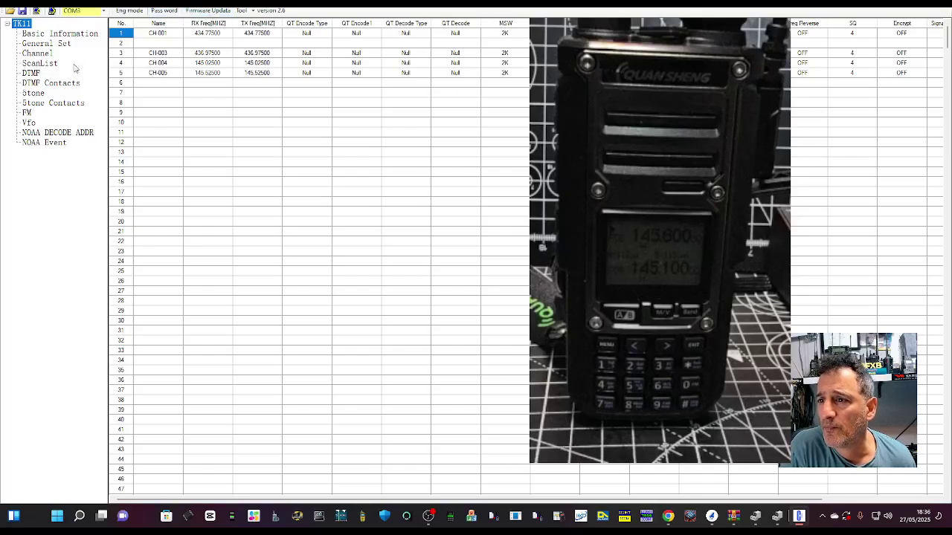
- Open the General Set settings window from the tree and position it on screen
click(45, 44)
double_click(45, 44)
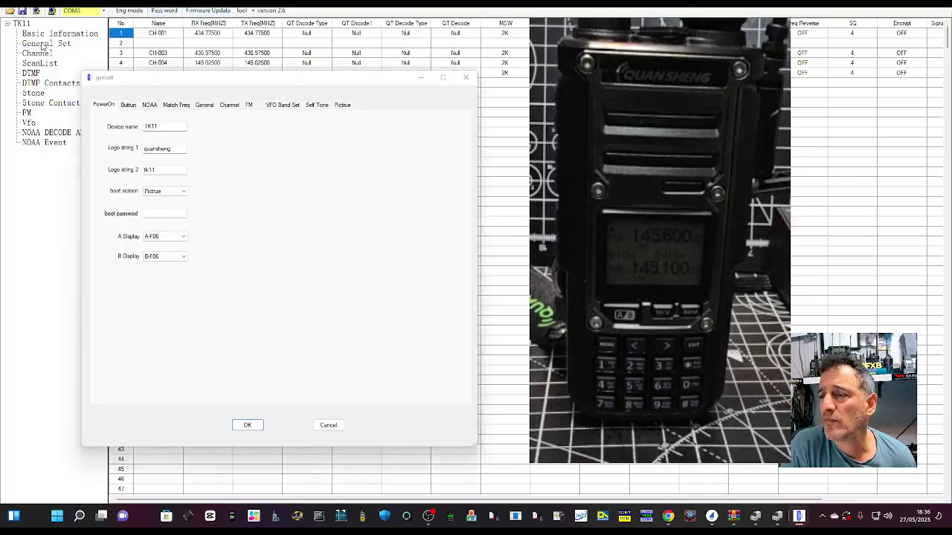
drag(298, 83, 448, 92)
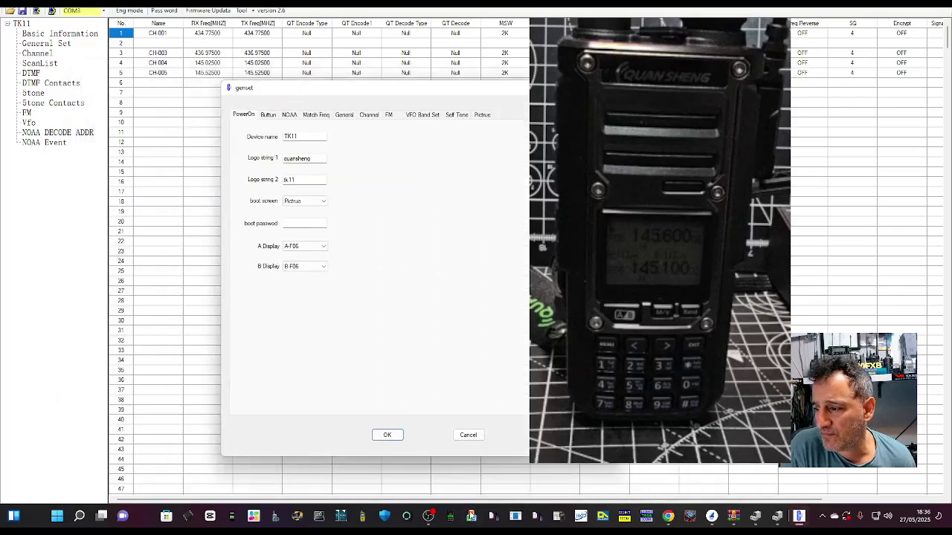
click(428, 516)
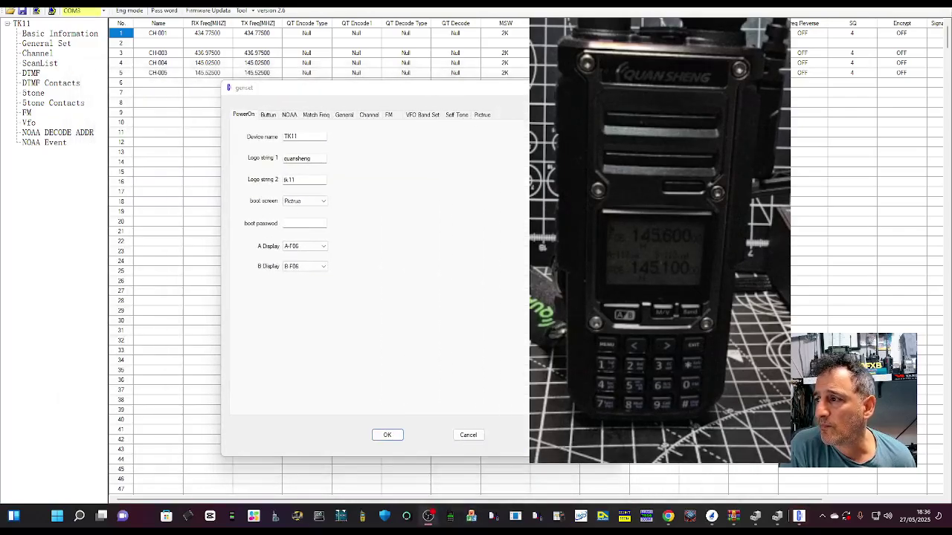
drag(529, 95, 352, 91)
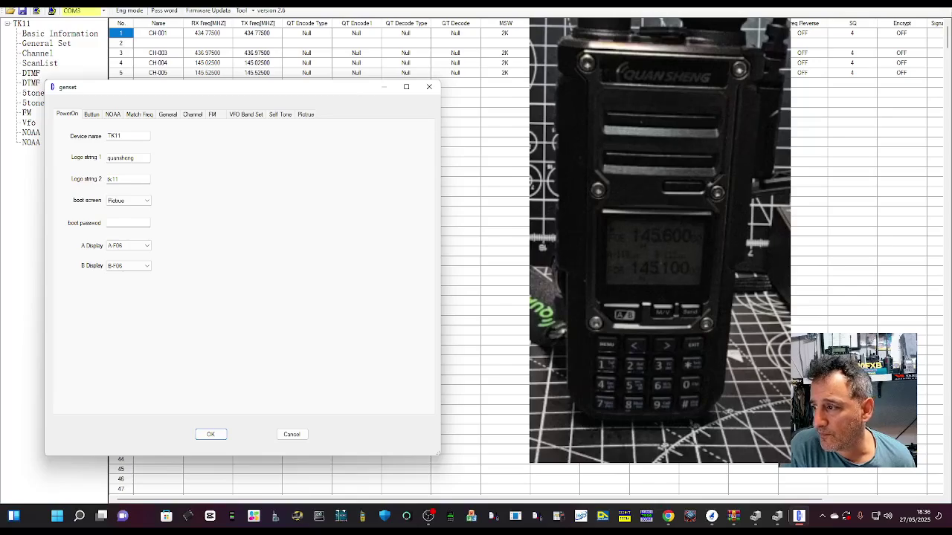
click(428, 516)
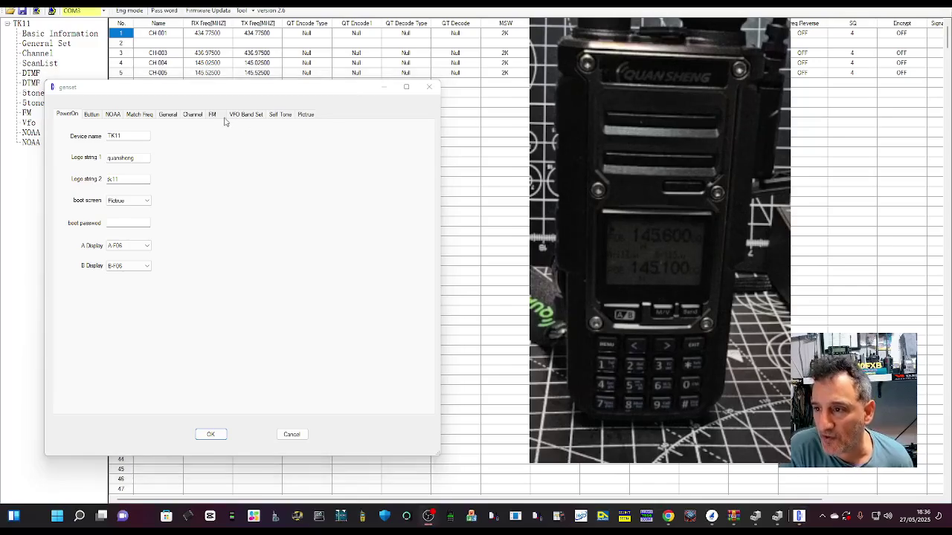
- Page through the Button, NOAA, Match Freq, General, Channel, FM, VFO Band Set, Self Tone and Pictrue tabs, then close
click(91, 114)
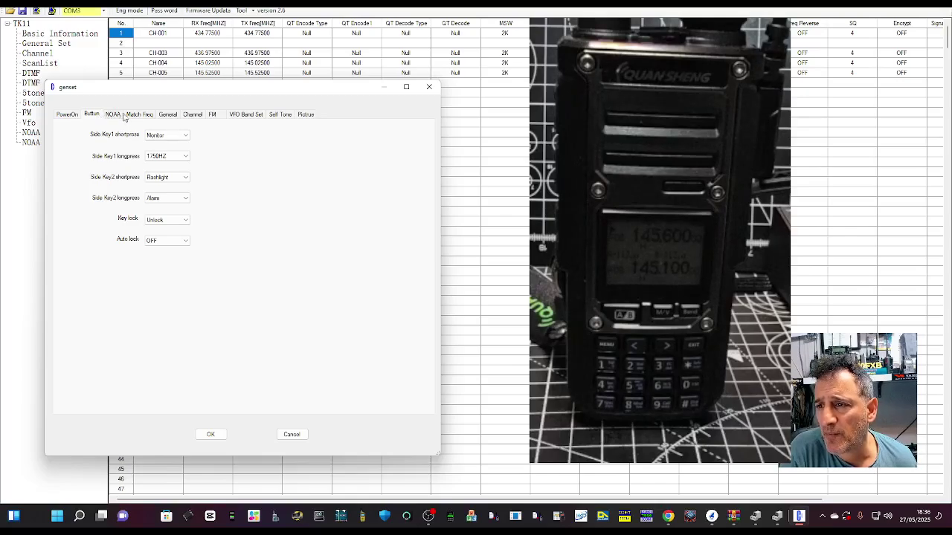
click(117, 116)
click(138, 116)
click(168, 115)
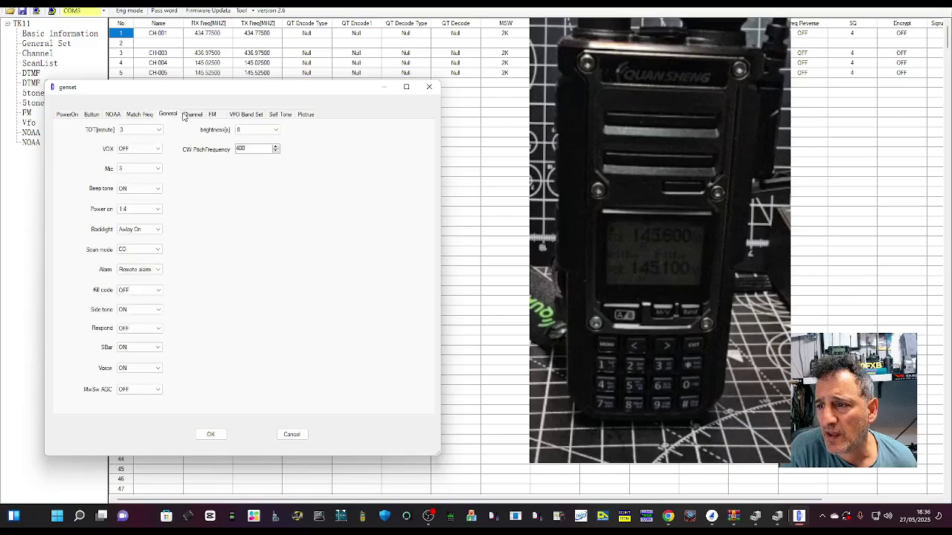
click(193, 116)
click(212, 115)
click(235, 115)
click(280, 115)
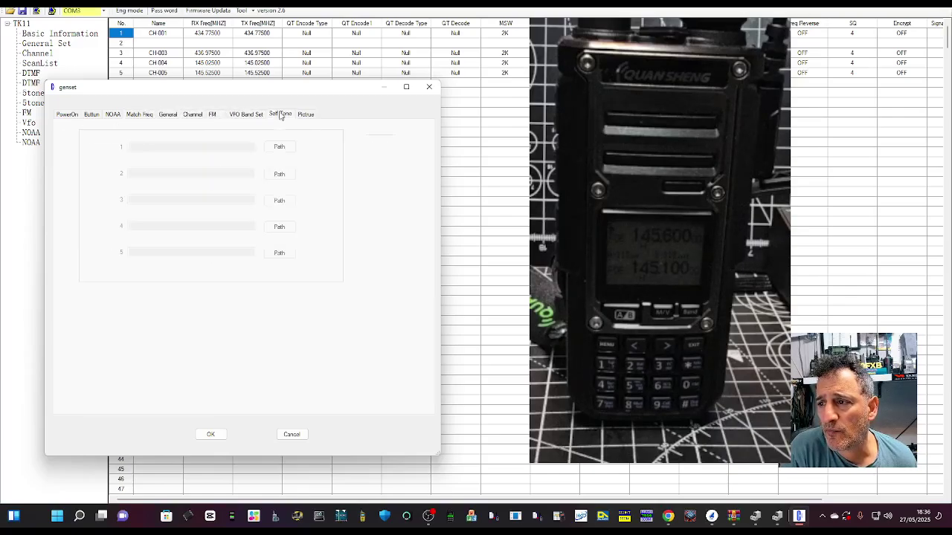
click(305, 115)
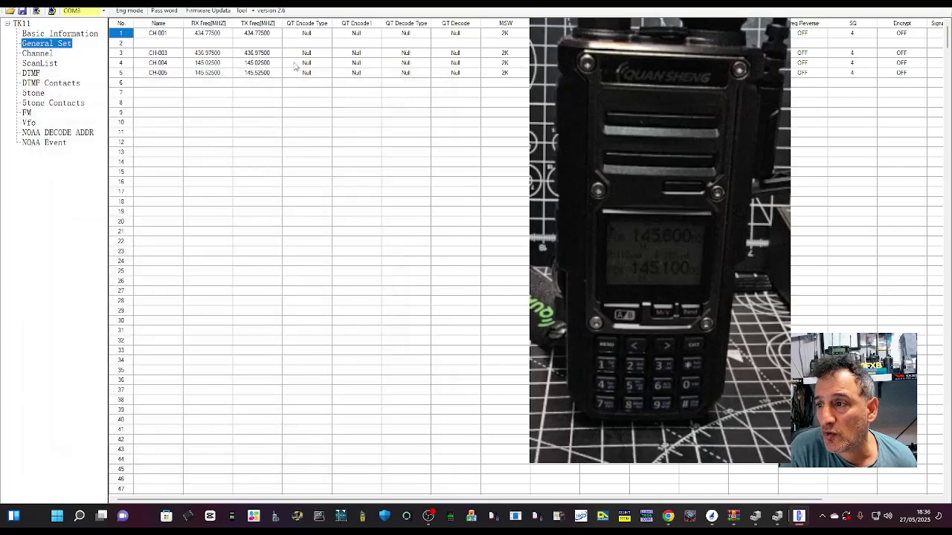
click(430, 88)
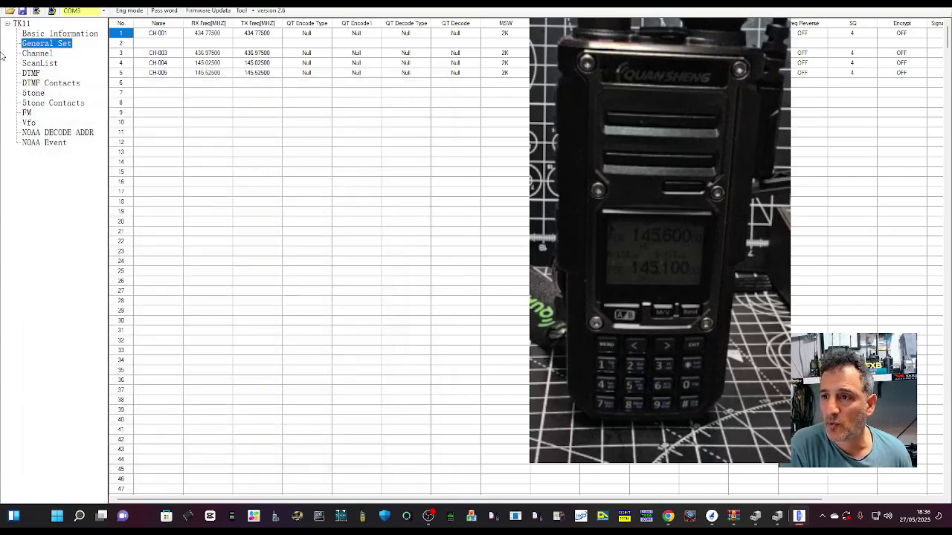
- Reopen General Set and review the VFO Band, Pictrue, Button, NOAA, Match Freq, General, Channel and FM tabs
double_click(48, 44)
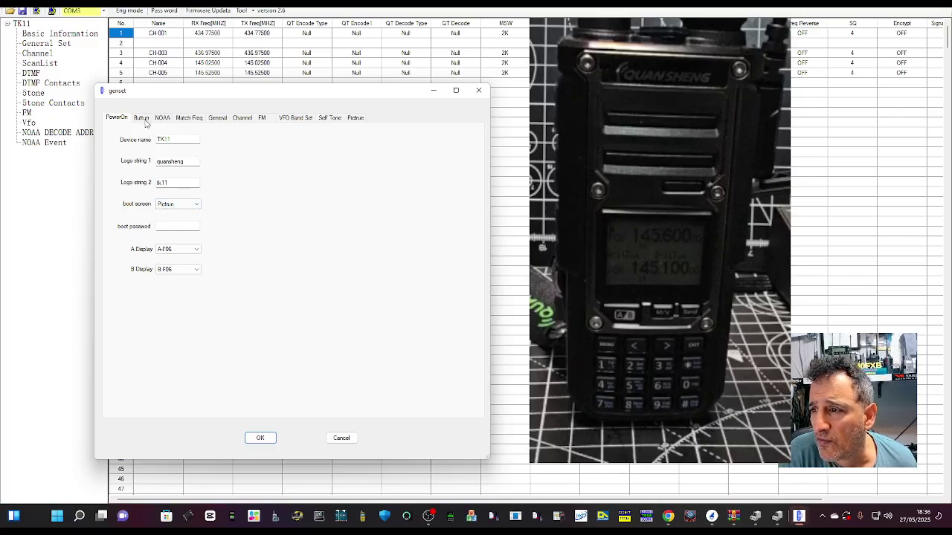
click(290, 121)
click(349, 120)
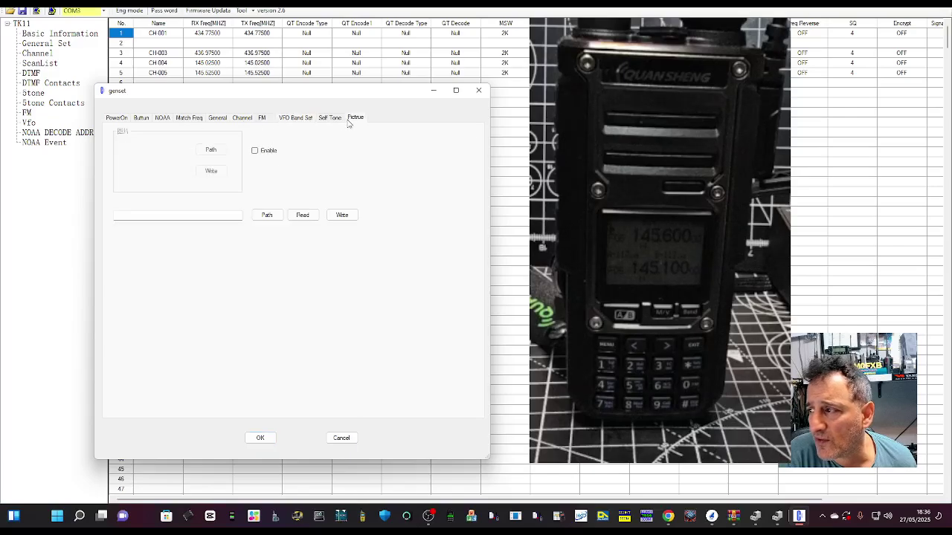
click(145, 119)
click(166, 121)
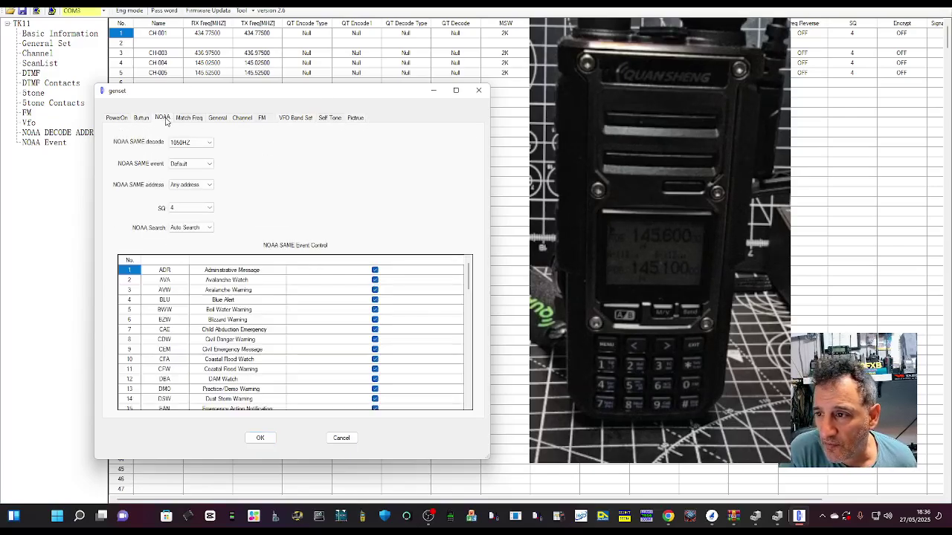
click(188, 119)
click(217, 119)
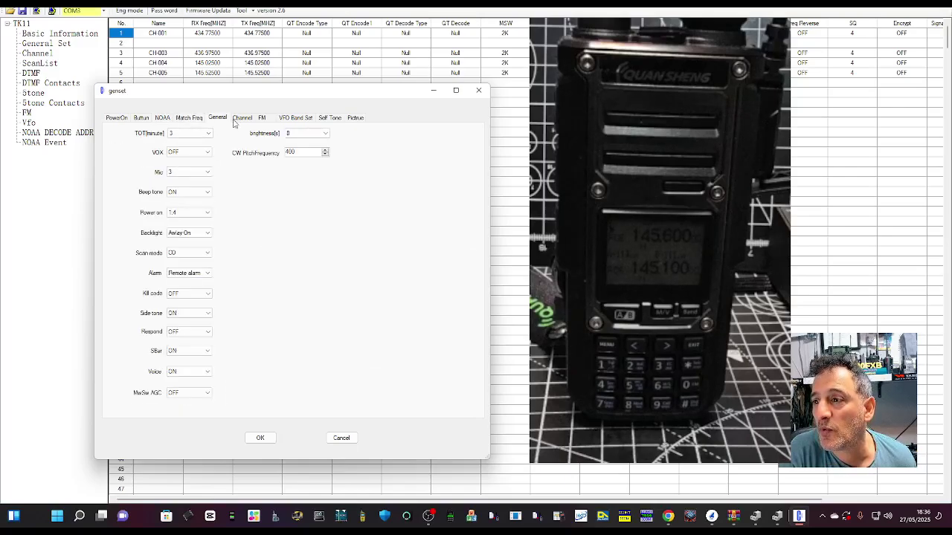
click(237, 120)
click(261, 119)
- Check the Channel tab's display mode choices without changing them, then revisit the other tabs ending on Pictrue
click(249, 121)
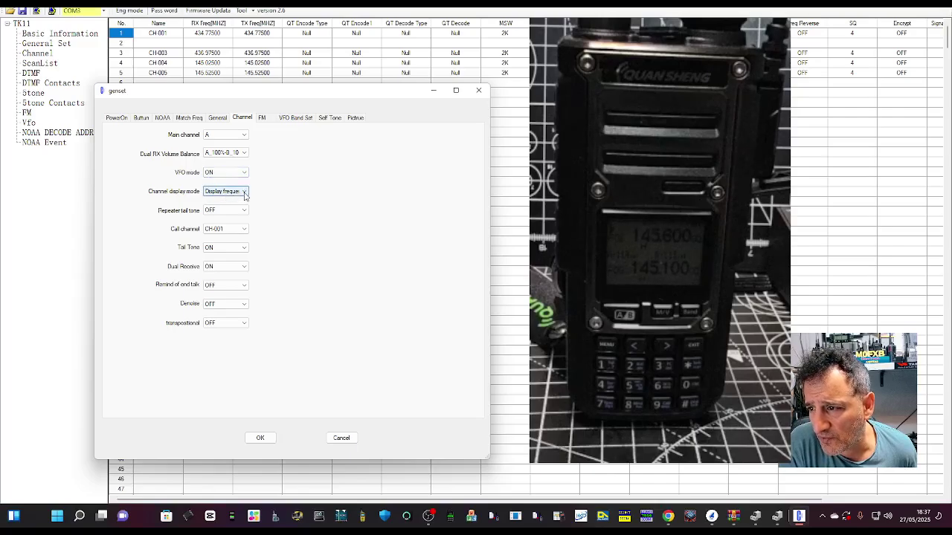
click(244, 191)
click(244, 195)
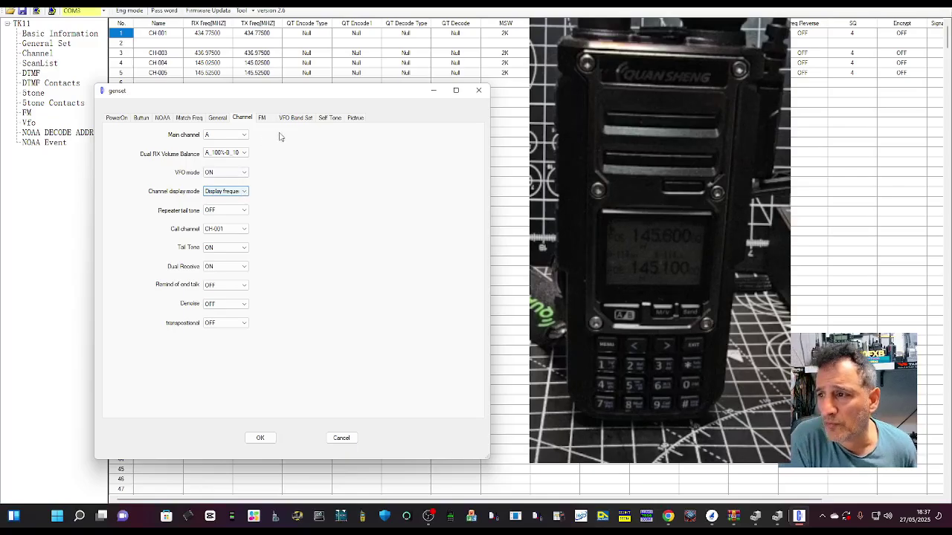
click(190, 120)
click(163, 121)
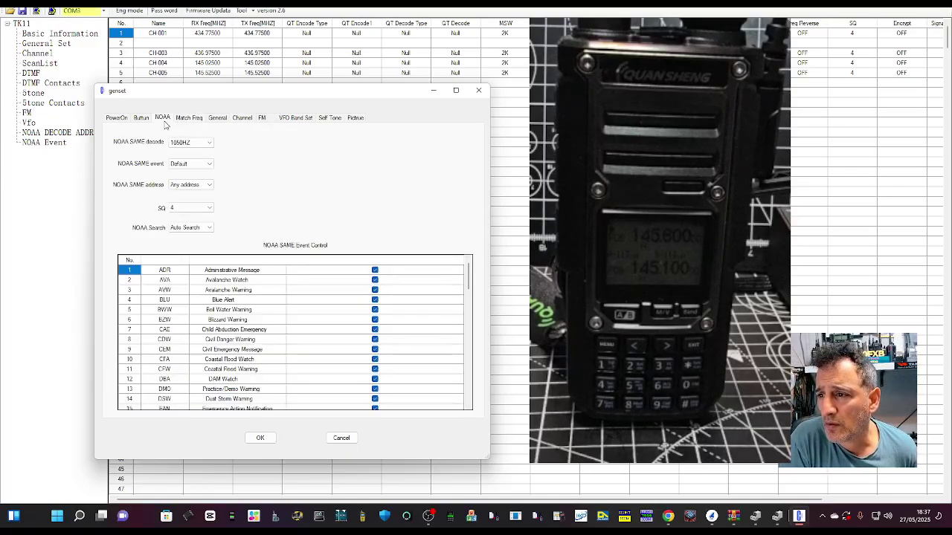
click(142, 119)
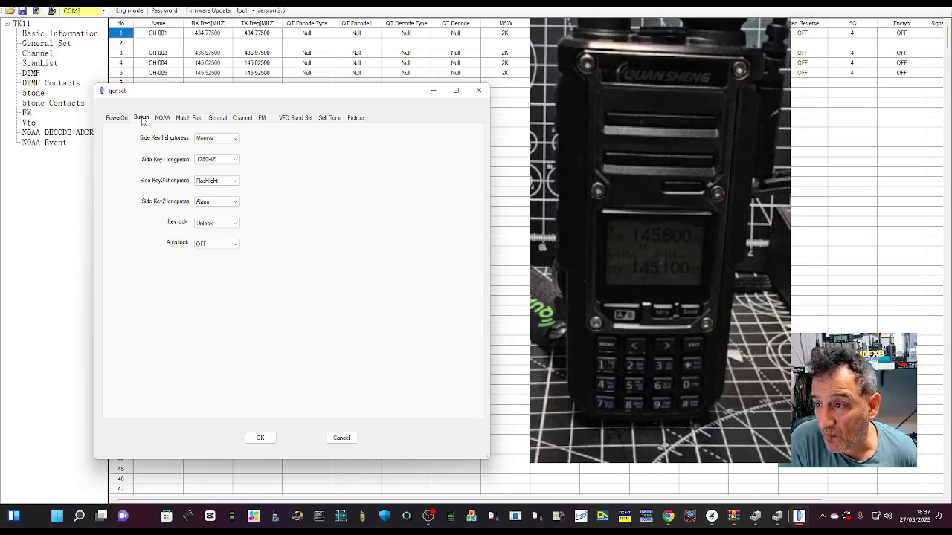
click(123, 120)
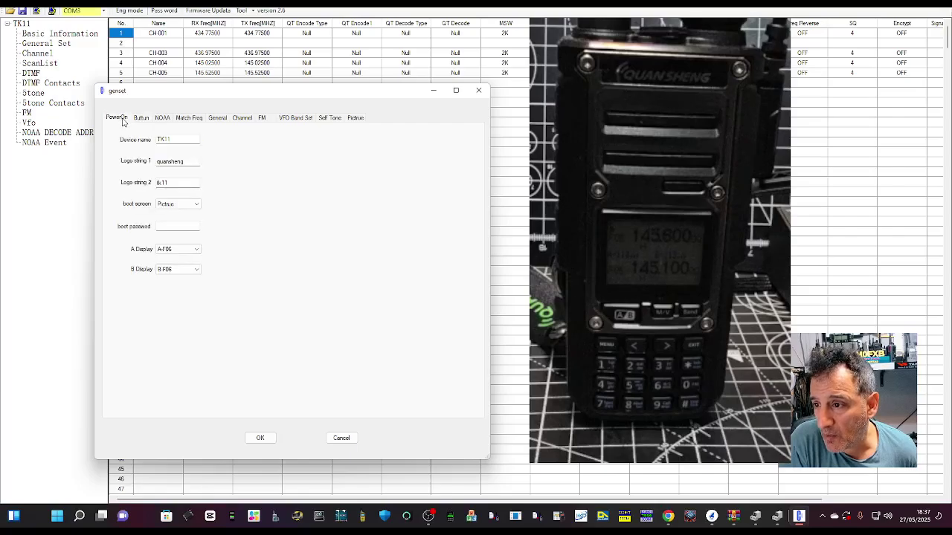
click(297, 119)
click(325, 120)
click(355, 119)
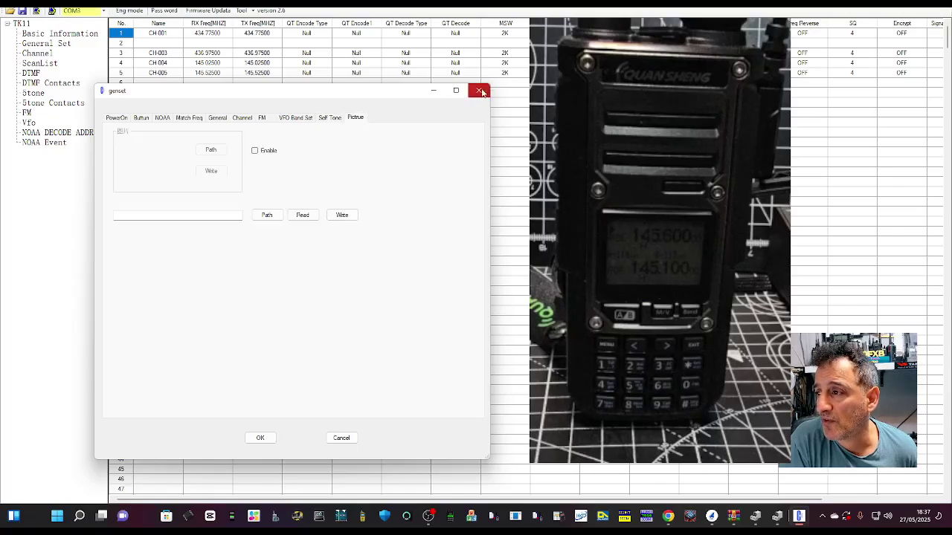
- Close genset, glance at the Tool menu's CSV options, and open Basic Information showing firmware 5.00.09
click(433, 91)
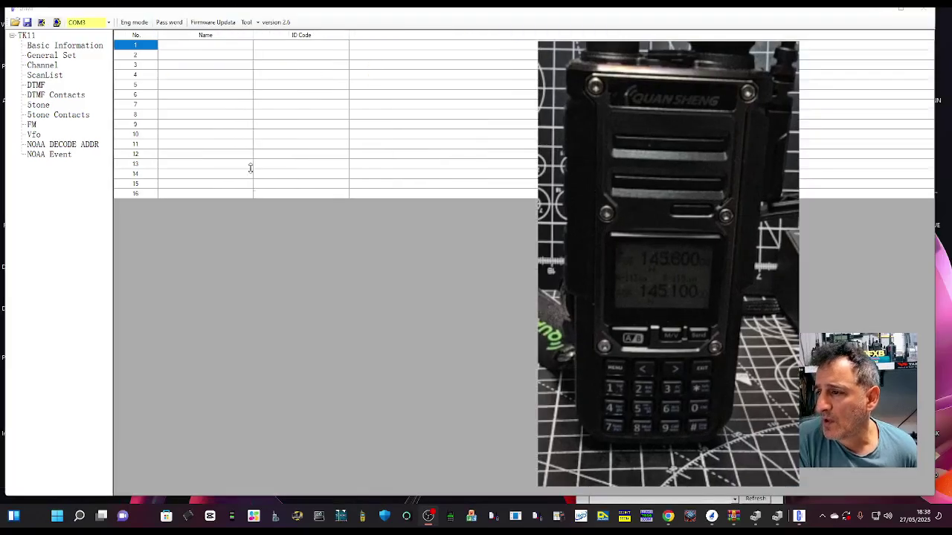
click(257, 24)
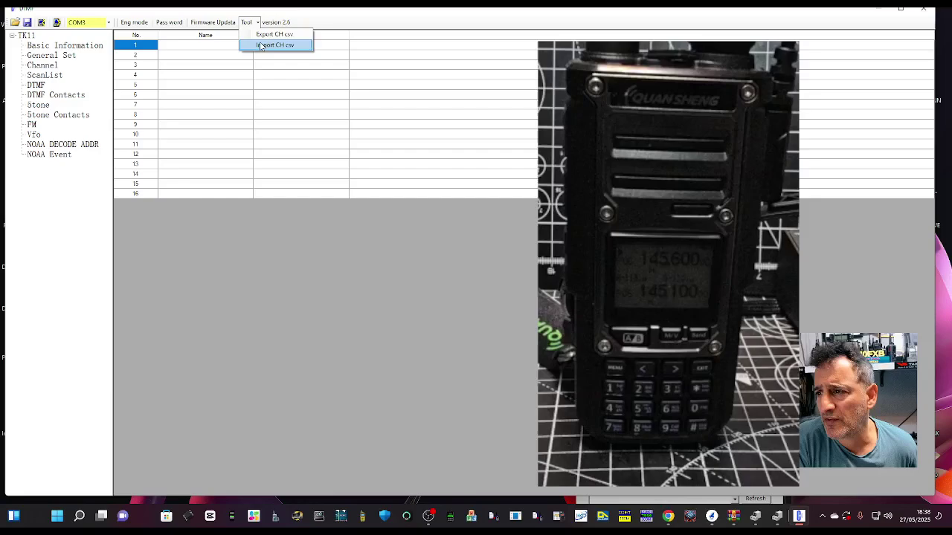
click(261, 46)
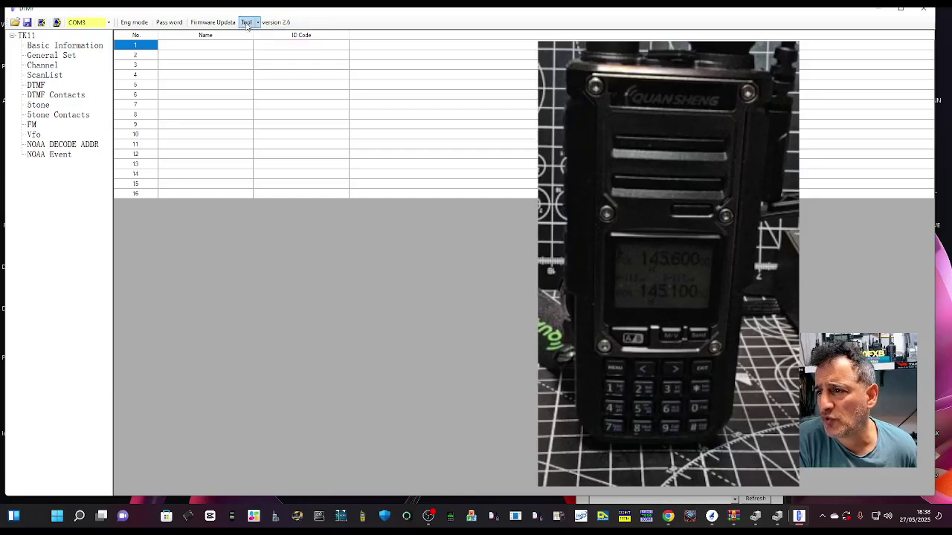
click(54, 49)
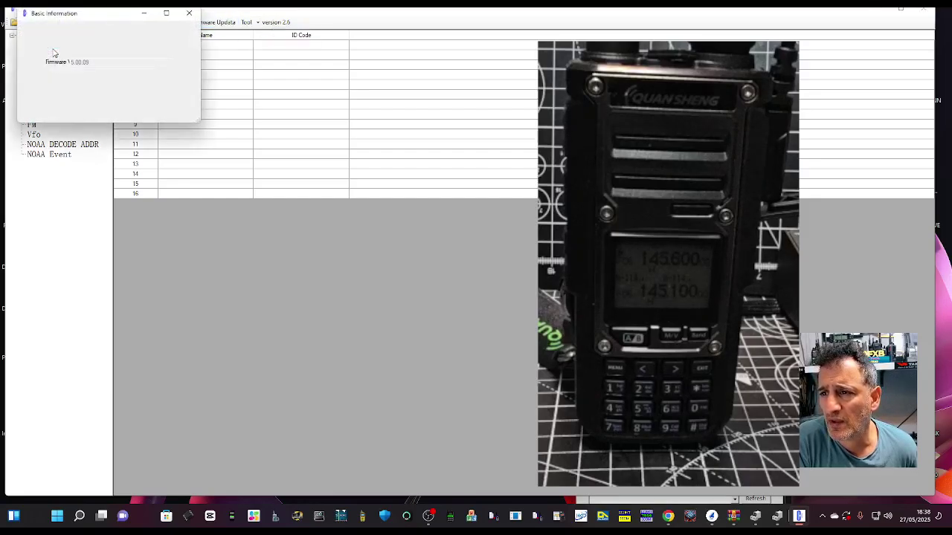
- Close Basic Information, reopen General Set, and step via Button and Match Freq to General (TOT 3 minutes, VOX OFF)
click(190, 14)
click(54, 57)
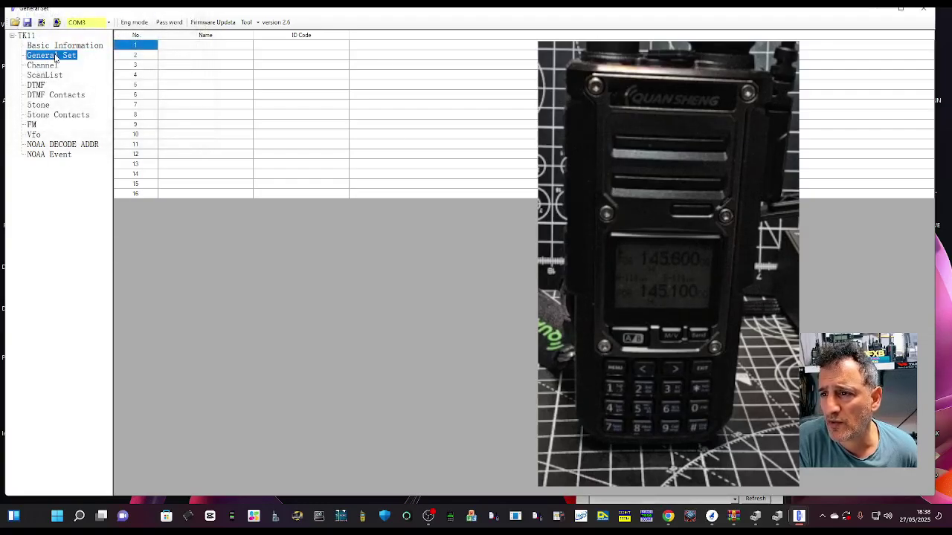
drag(242, 28, 261, 68)
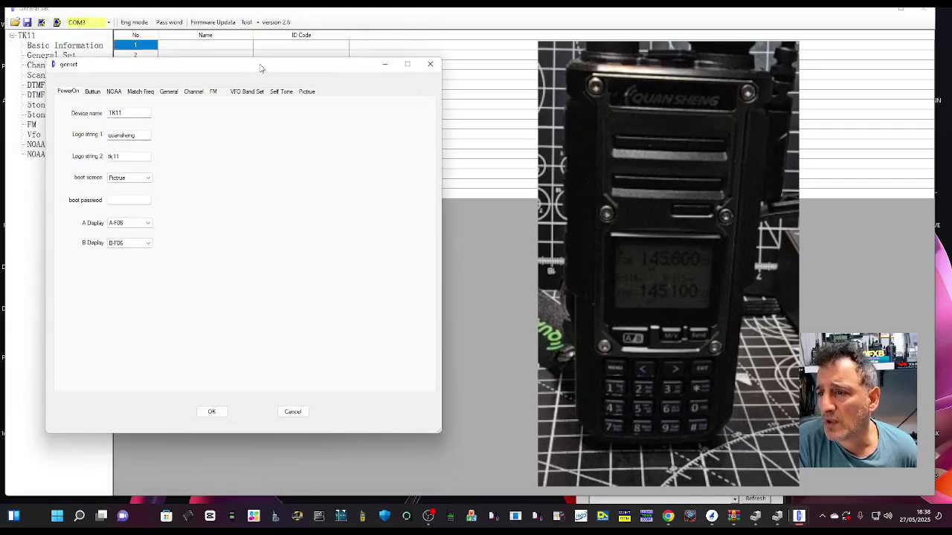
click(95, 93)
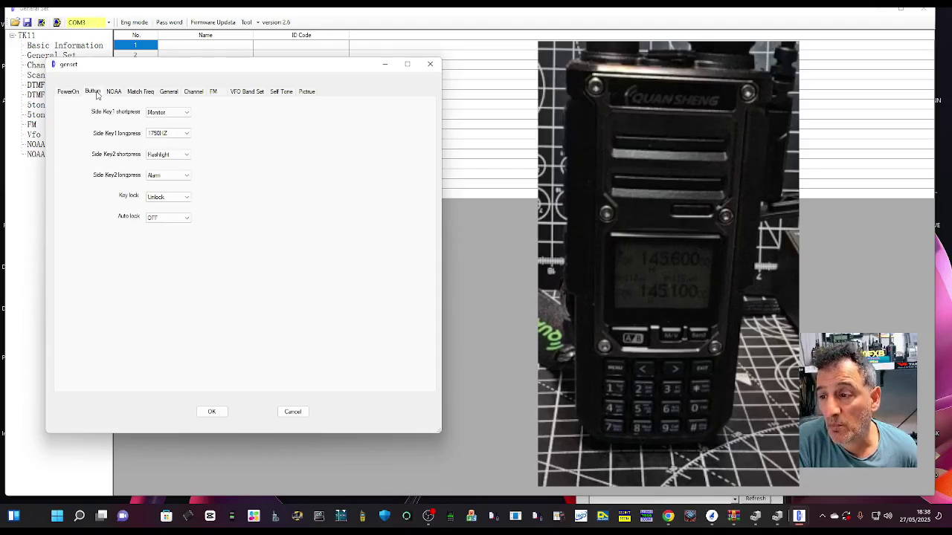
click(143, 92)
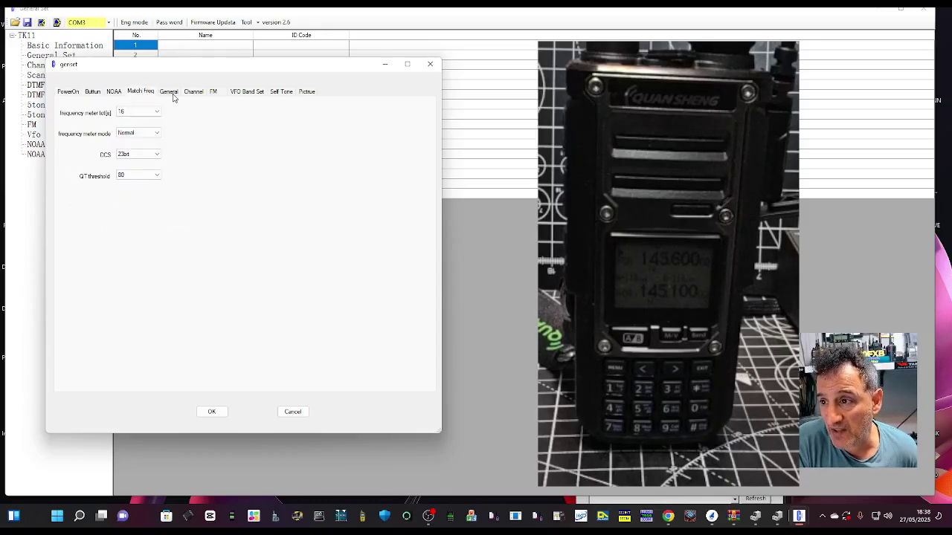
click(170, 92)
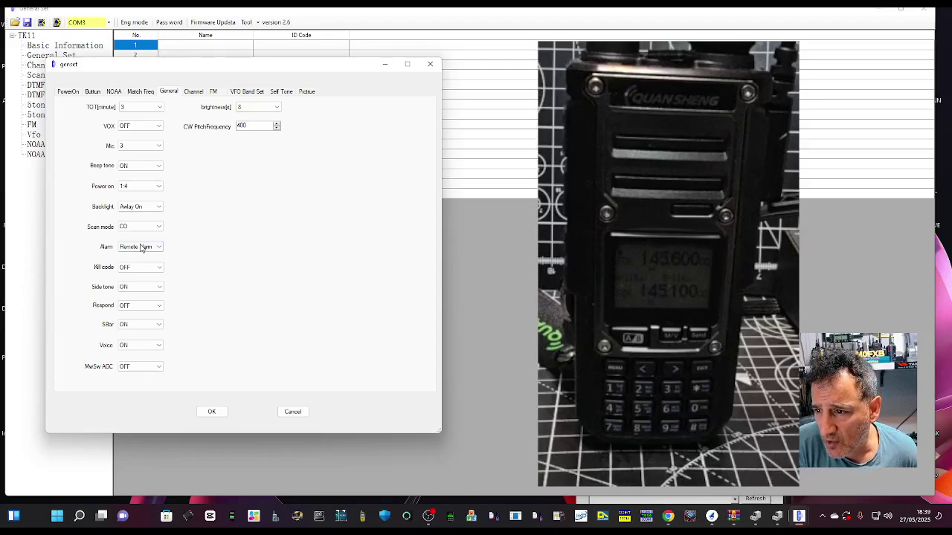